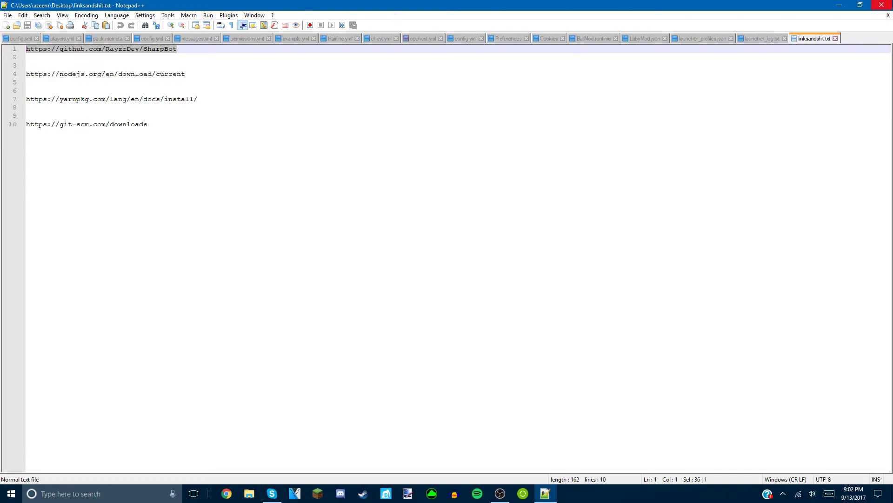
Minimise the links file and load the copied SharpBot GitHub URL in Chrome
{"action": "left_click", "coordinate": [840, 5]}
{"action": "left_click", "coordinate": [226, 494]}
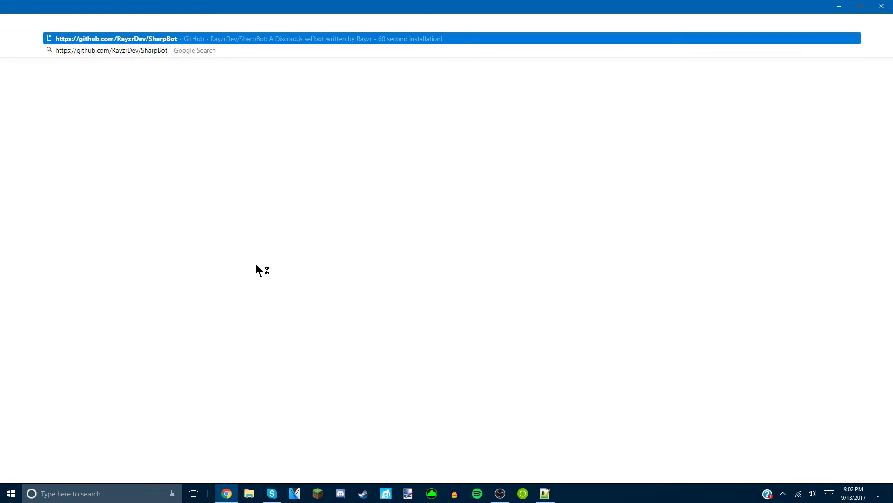
{"action": "key", "text": "Return"}
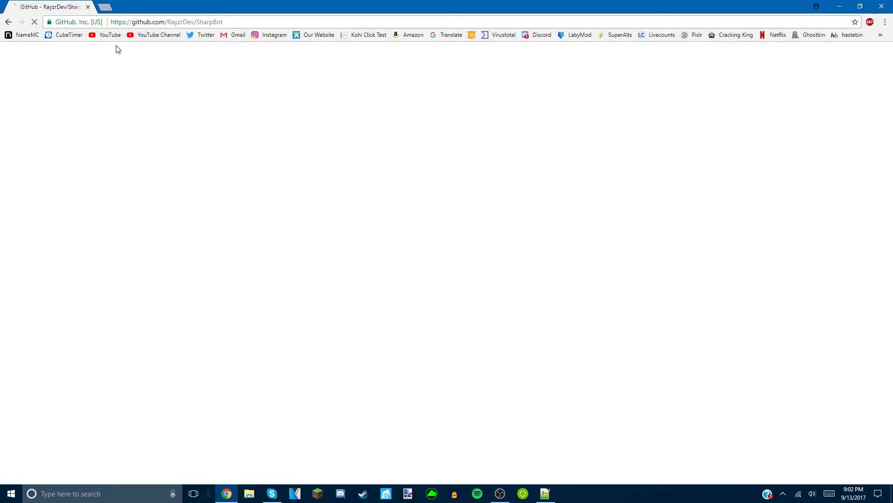
Download the repository via Download ZIP and drag SharpBot-master.zip onto the desktop
{"action": "scroll", "coordinate": [552, 272], "scroll_direction": "down", "scroll_amount": 3}
{"action": "scroll", "coordinate": [546, 282], "scroll_direction": "up", "scroll_amount": 3}
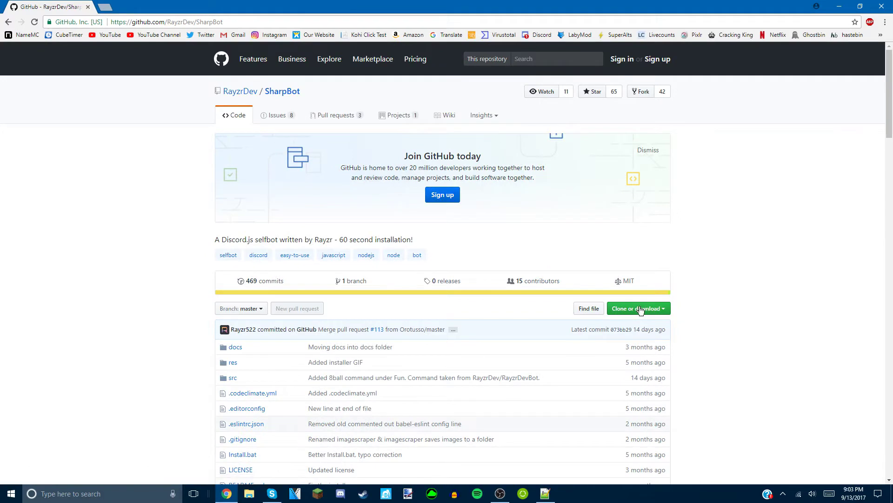
{"action": "left_click", "coordinate": [640, 310]}
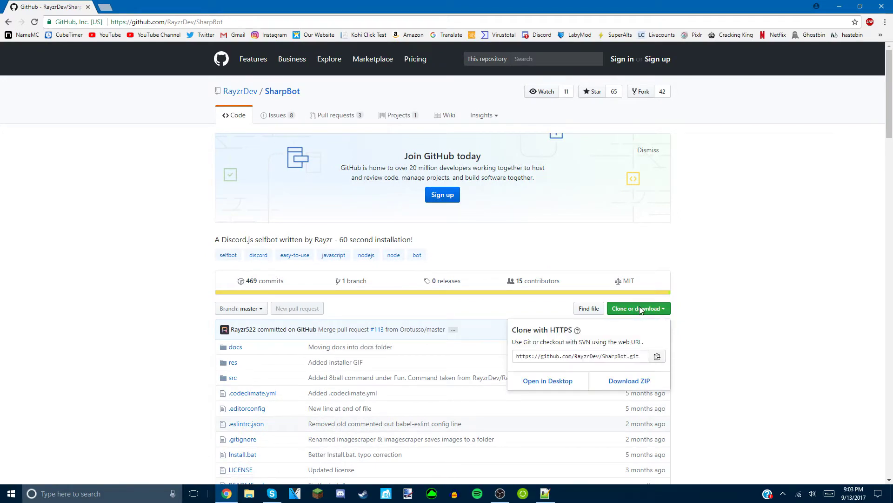
{"action": "left_click", "coordinate": [618, 381]}
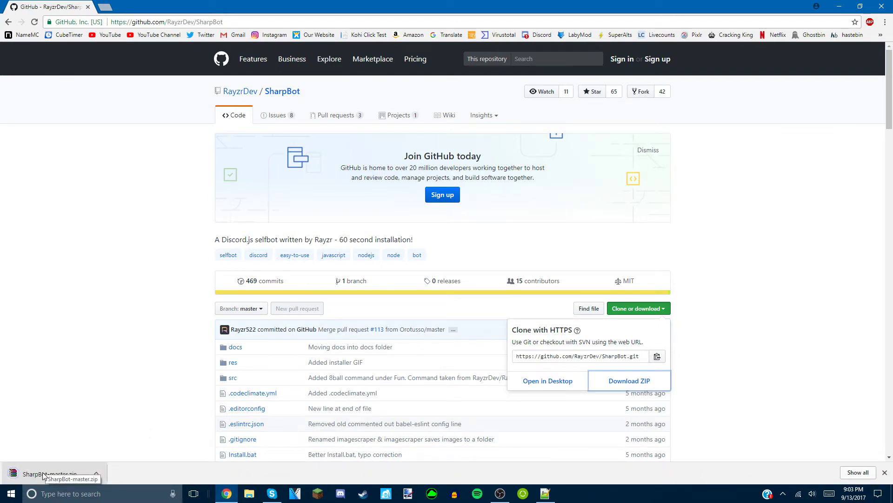
{"action": "left_click_drag", "start_coordinate": [103, 479], "coordinate": [745, 501]}
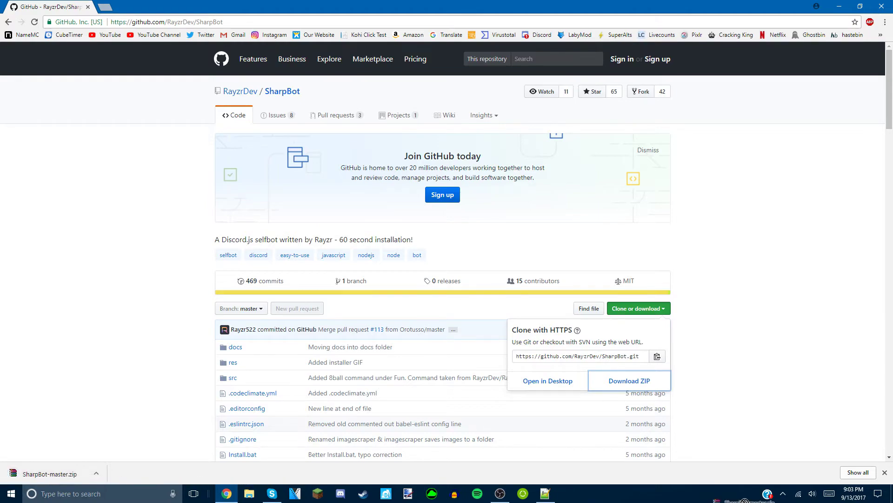
{"action": "left_click_drag", "start_coordinate": [890, 500], "coordinate": [437, 307]}
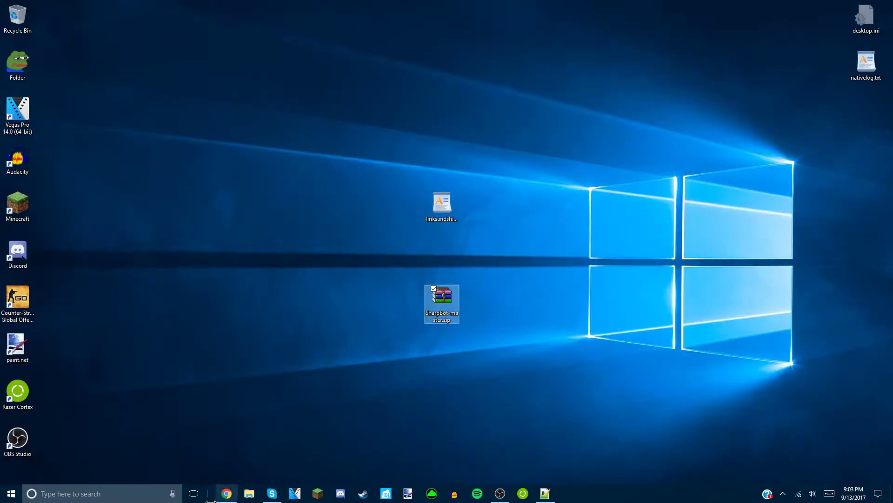
Extract SharpBot-master.zip here on the desktop
{"action": "right_click", "coordinate": [224, 484]}
{"action": "left_click", "coordinate": [423, 343]}
{"action": "right_click", "coordinate": [436, 305]}
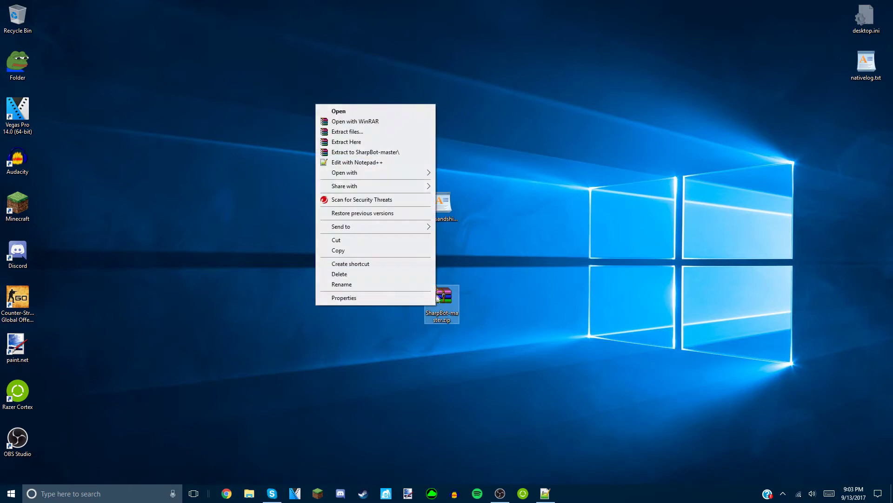
{"action": "left_click", "coordinate": [354, 143]}
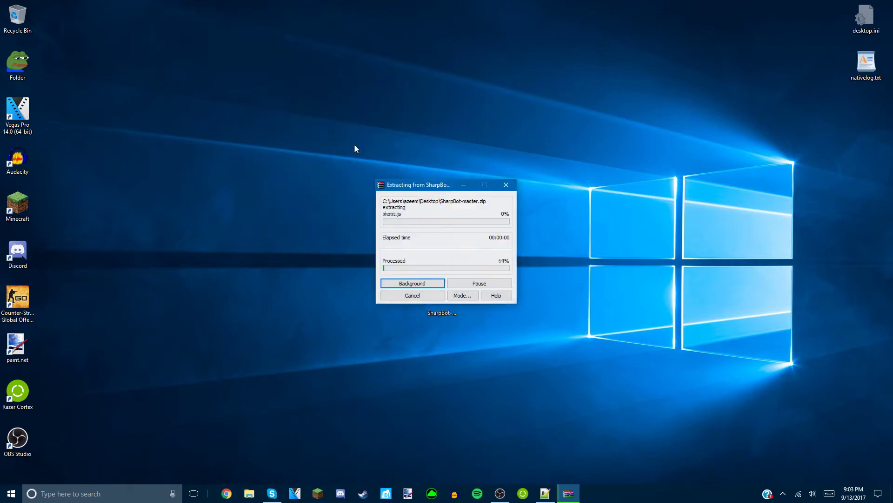
Delete the zip archive and empty the Recycle Bin permanently
{"action": "left_click", "coordinate": [78, 84]}
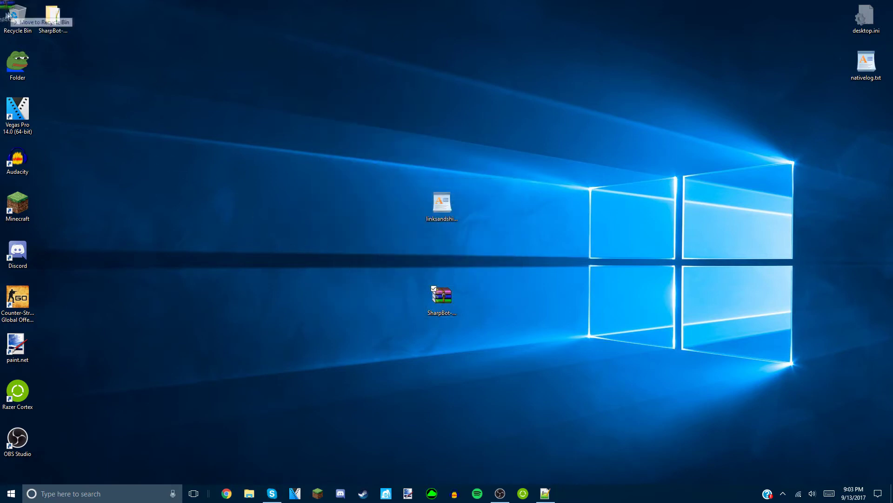
{"action": "right_click", "coordinate": [20, 21]}
{"action": "left_click", "coordinate": [33, 34]}
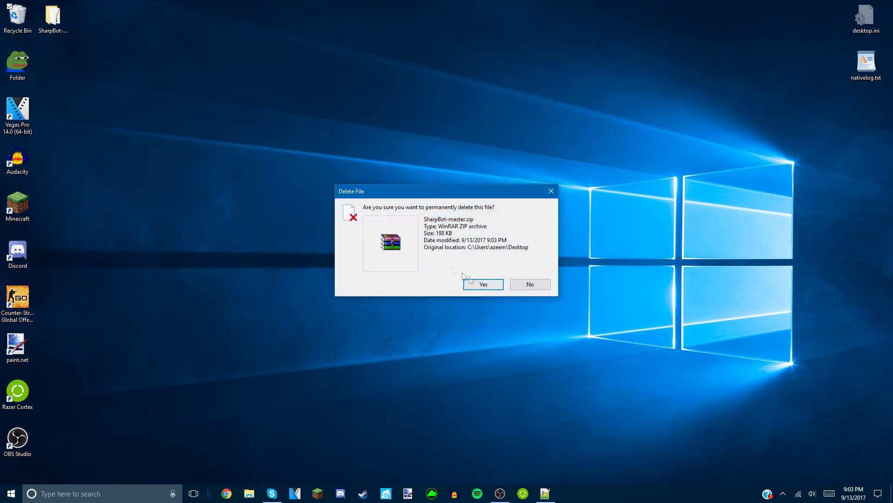
{"action": "left_click", "coordinate": [497, 285]}
Check the SharpBot-master folder's contents, then place it top-left beside the Recycle Bin
{"action": "left_click_drag", "start_coordinate": [52, 16], "coordinate": [513, 112]}
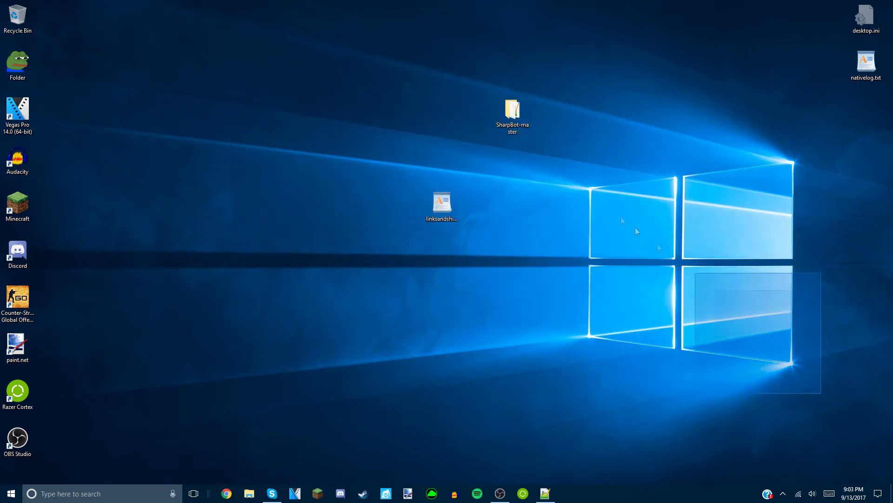
{"action": "left_click_drag", "start_coordinate": [510, 112], "coordinate": [585, 252]}
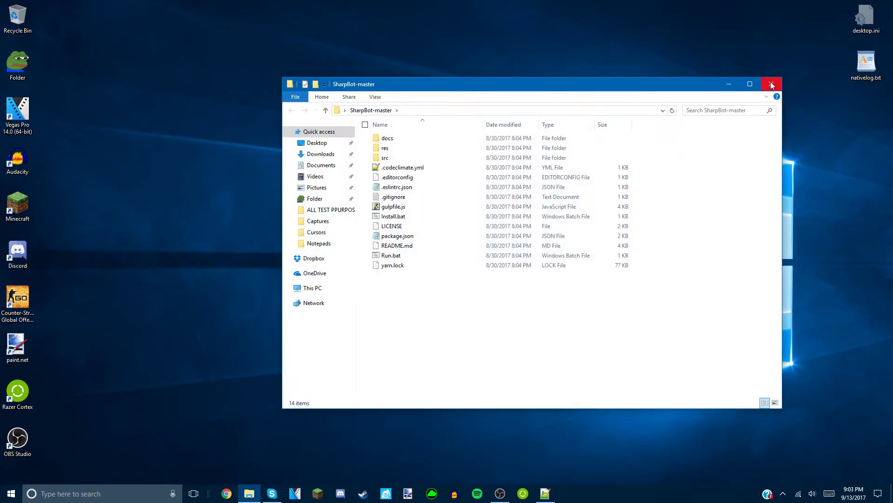
{"action": "left_click", "coordinate": [771, 86]}
{"action": "left_click_drag", "start_coordinate": [582, 246], "coordinate": [120, 102]}
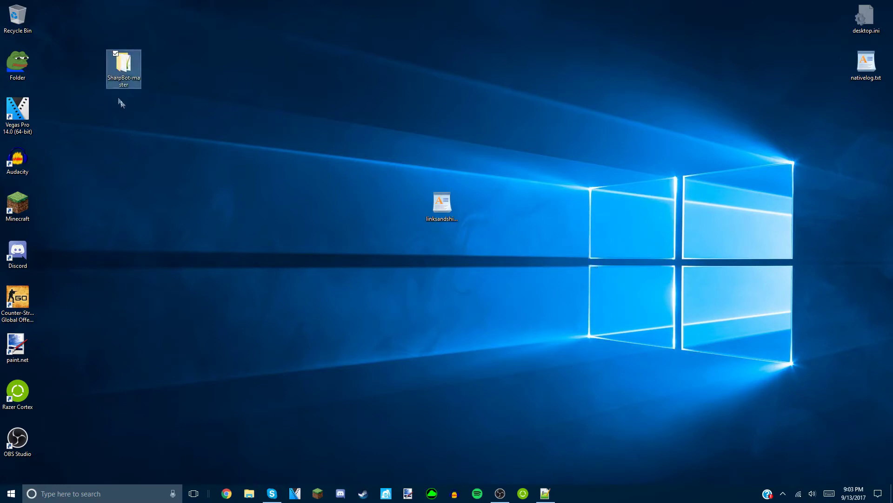
{"action": "left_click_drag", "start_coordinate": [85, 42], "coordinate": [26, 65]}
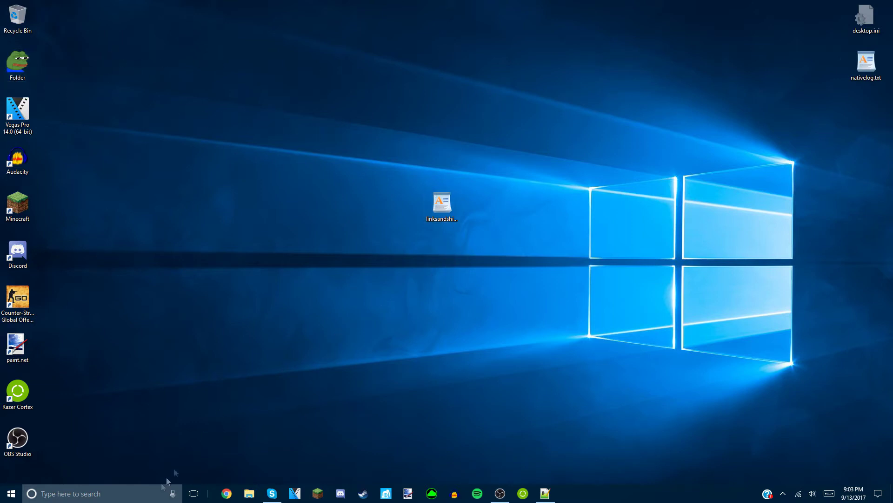
Open linksandshit.txt in WordPad and load its nodejs.org download link in Chrome
{"action": "double_click", "coordinate": [441, 205]}
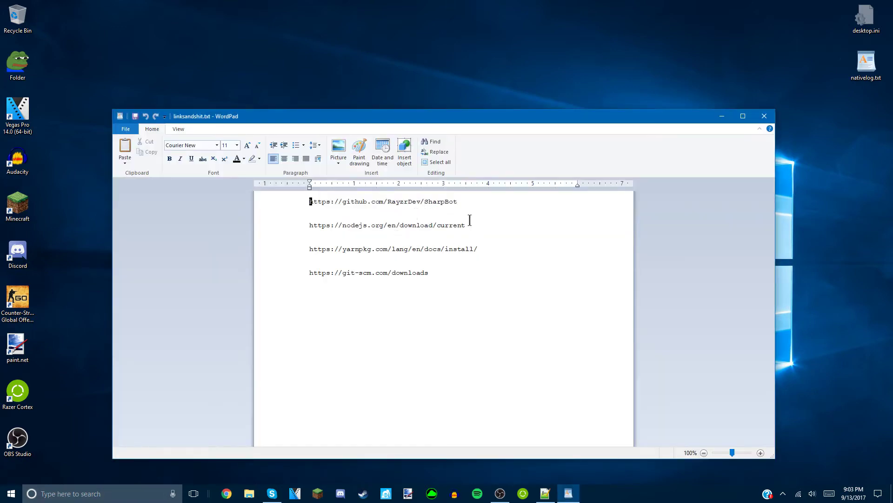
{"action": "left_click_drag", "start_coordinate": [311, 215], "coordinate": [342, 222]}
{"action": "left_click_drag", "start_coordinate": [474, 227], "coordinate": [309, 225]}
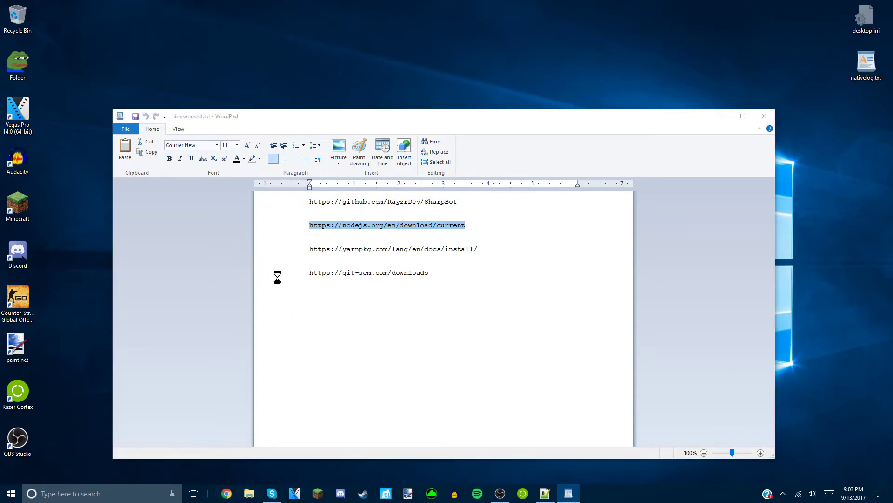
{"action": "type", "text": "https://nodejs.org/en/download/current"}
{"action": "key", "text": "Return"}
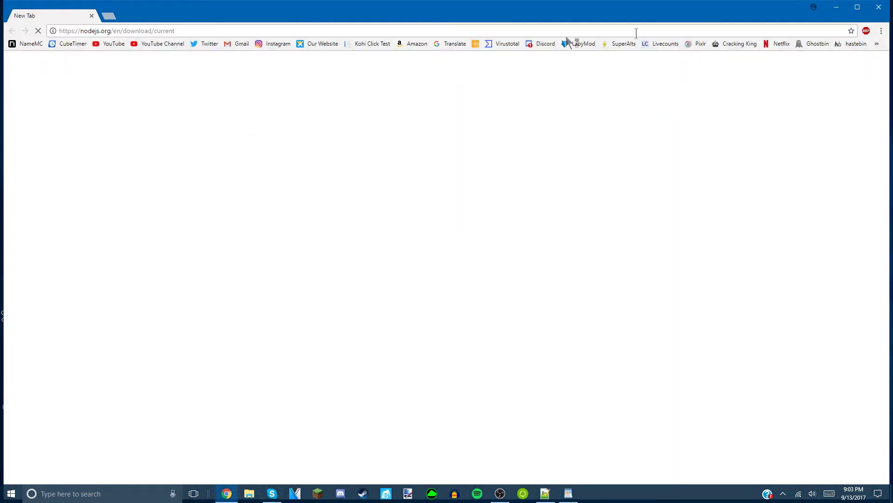
Download the Node.js v8.5.0 Windows installer, launch it, and close the download tab
{"action": "left_click", "coordinate": [858, 8]}
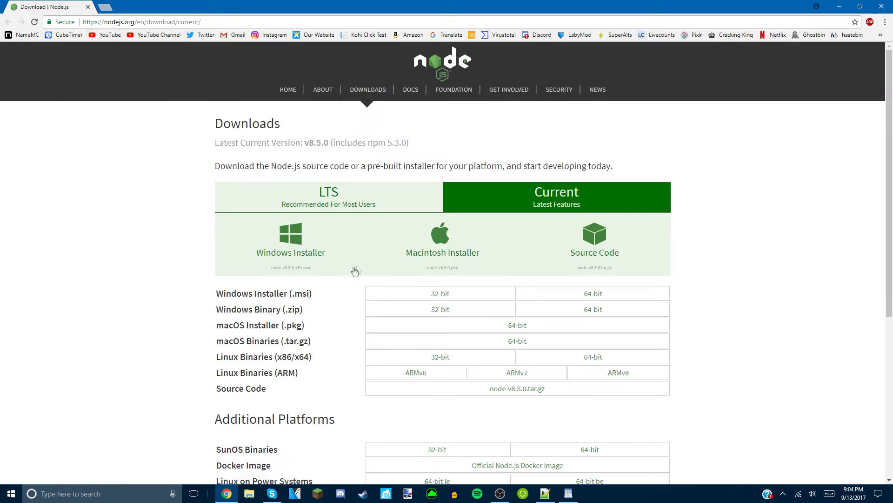
{"action": "left_click", "coordinate": [285, 257]}
{"action": "scroll", "coordinate": [275, 303], "scroll_direction": "down", "scroll_amount": 3}
{"action": "scroll", "coordinate": [274, 304], "scroll_direction": "up", "scroll_amount": 3}
{"action": "left_click", "coordinate": [280, 219]}
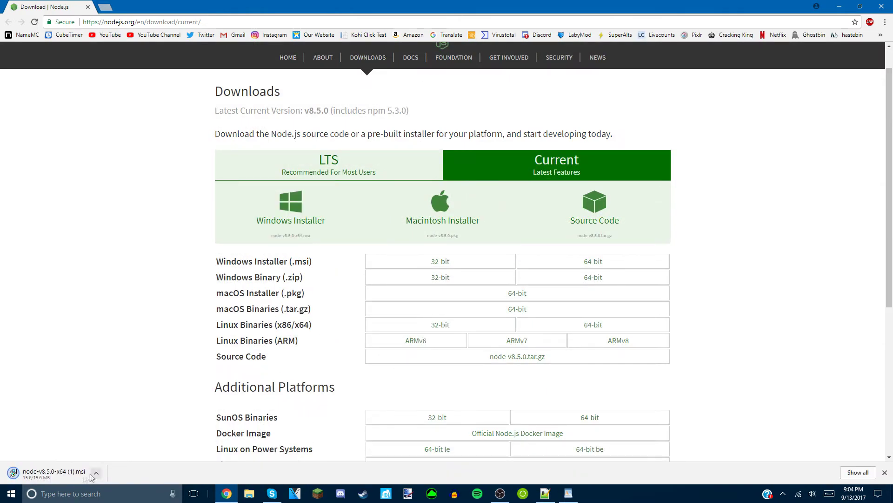
{"action": "left_click", "coordinate": [105, 7]}
{"action": "left_click", "coordinate": [87, 6]}
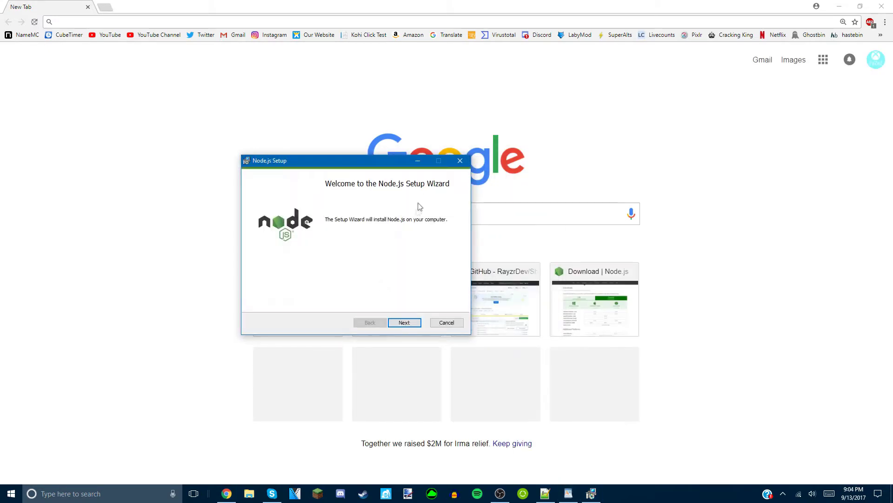
Advance the Node.js wizard past the licence to install, closing the WordPad links window
{"action": "left_click", "coordinate": [397, 312]}
{"action": "key", "text": "alt+a"}
{"action": "left_click", "coordinate": [397, 312]}
{"action": "key", "text": "Return"}
{"action": "key", "text": "Return"}
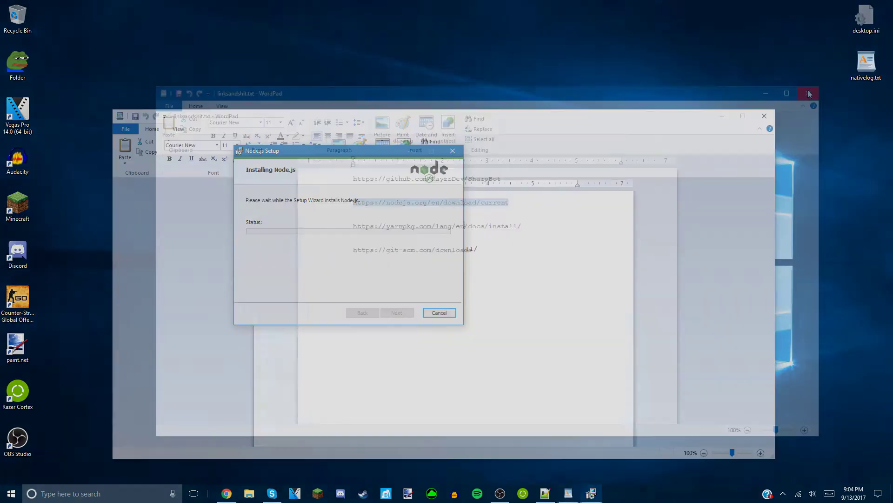
{"action": "left_click", "coordinate": [810, 95]}
{"action": "left_click_drag", "start_coordinate": [302, 151], "coordinate": [591, 52]}
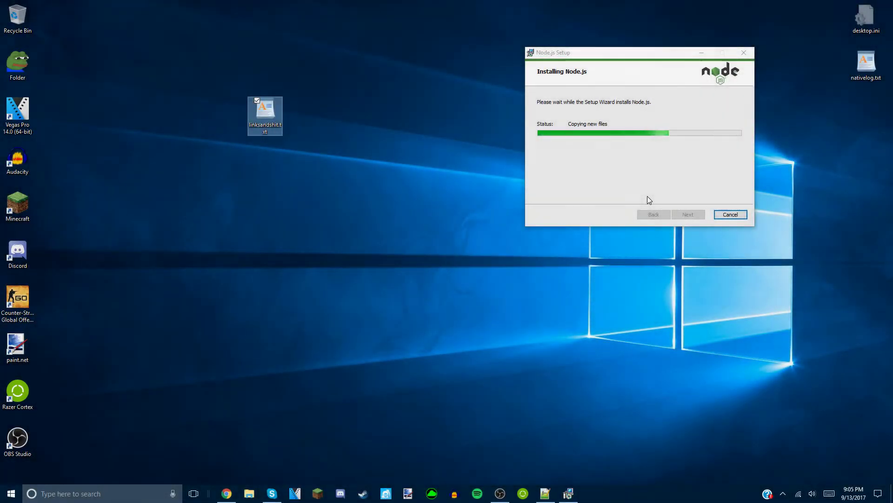
{"action": "left_click_drag", "start_coordinate": [658, 56], "coordinate": [434, 124]}
Let the Node.js installation complete, close the wizard, and reopen linksandshit.txt
{"action": "left_click_drag", "start_coordinate": [87, 53], "coordinate": [28, 70]}
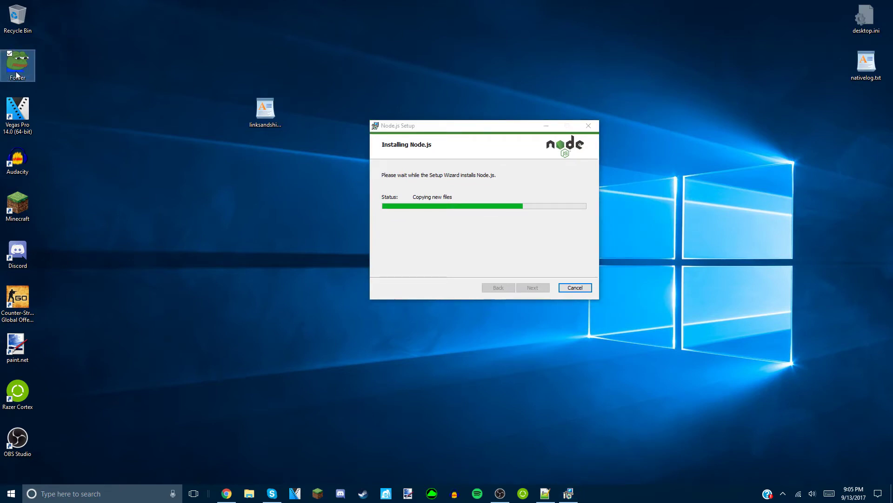
{"action": "left_click", "coordinate": [63, 65]}
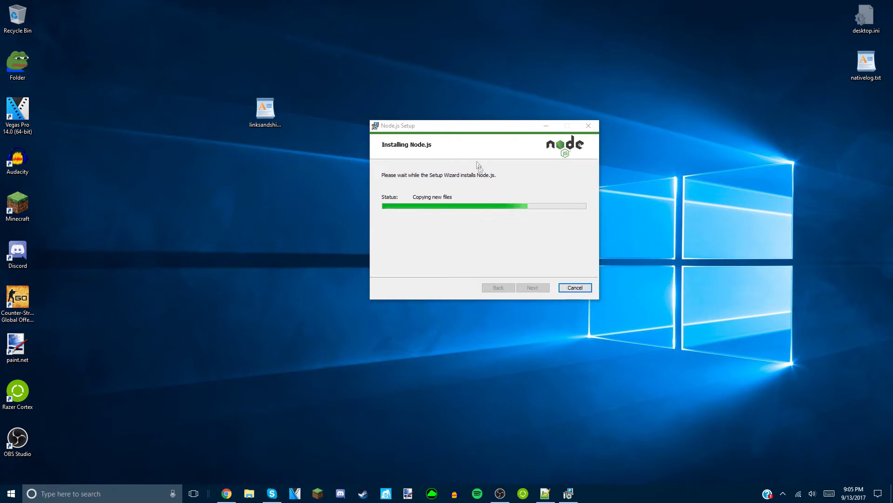
{"action": "left_click", "coordinate": [460, 135]}
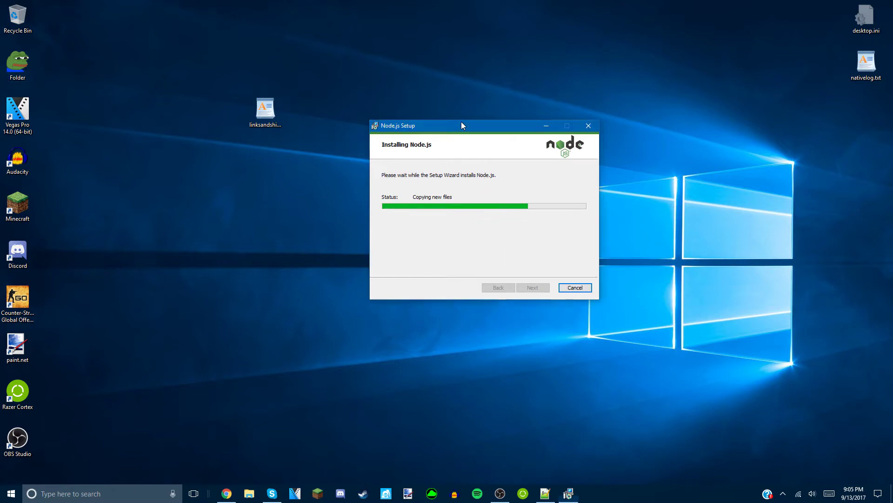
{"action": "left_click", "coordinate": [197, 297]}
{"action": "left_click_drag", "start_coordinate": [390, 126], "coordinate": [418, 121]}
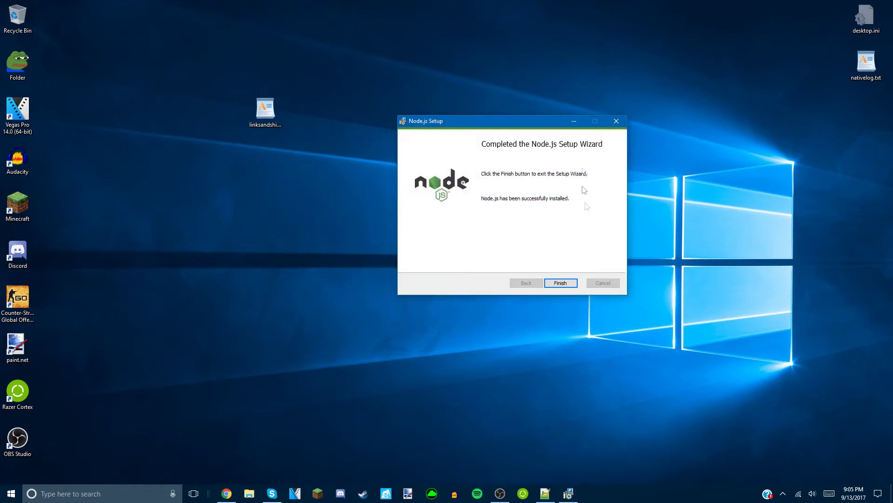
{"action": "left_click", "coordinate": [568, 283]}
{"action": "double_click", "coordinate": [265, 112]}
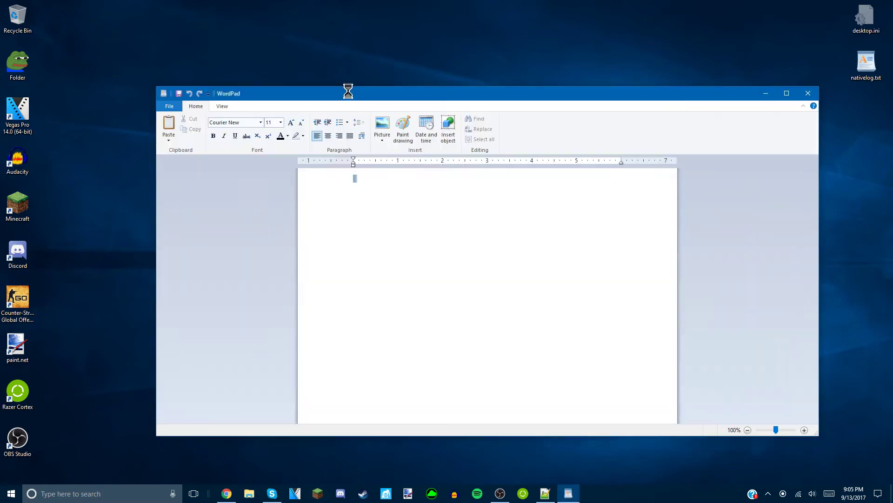
Copy the Yarn install link from the links file and open it in Chrome
{"action": "left_click_drag", "start_coordinate": [540, 235], "coordinate": [372, 237]}
{"action": "right_click", "coordinate": [445, 237]}
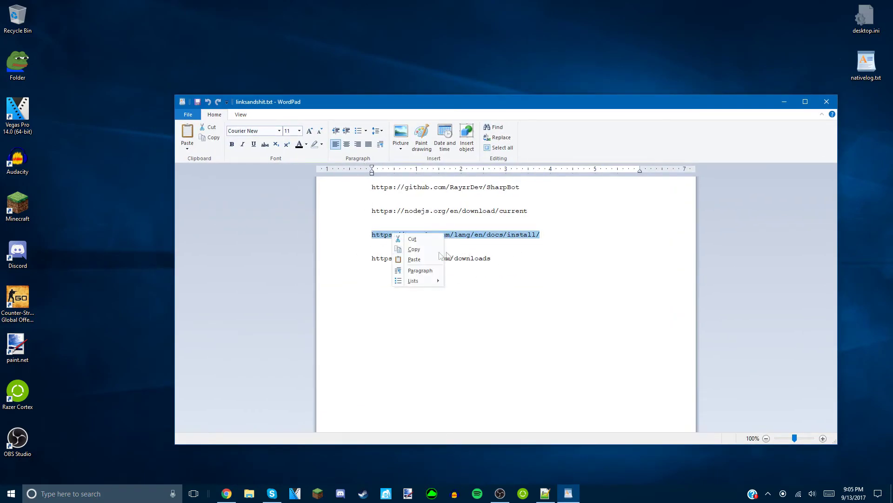
{"action": "left_click", "coordinate": [416, 249]}
{"action": "key", "text": "alt+F4"}
{"action": "left_click", "coordinate": [226, 493]}
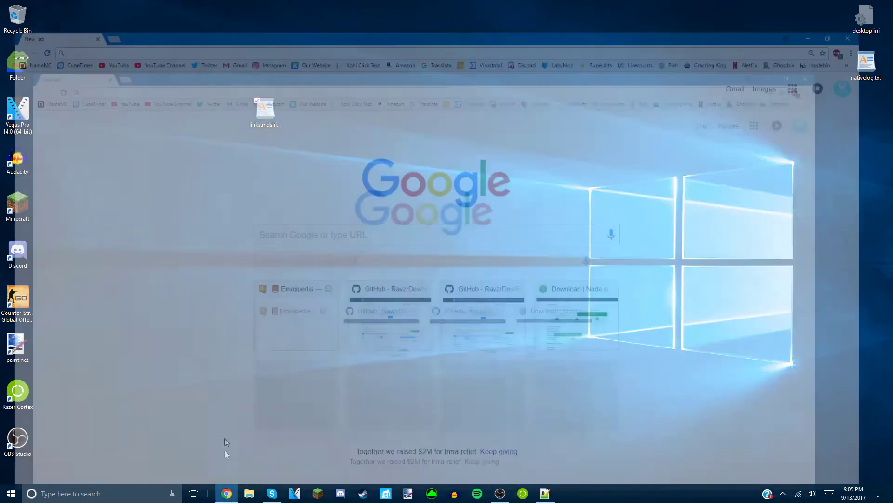
{"action": "right_click", "coordinate": [110, 21]}
{"action": "left_click", "coordinate": [143, 74]}
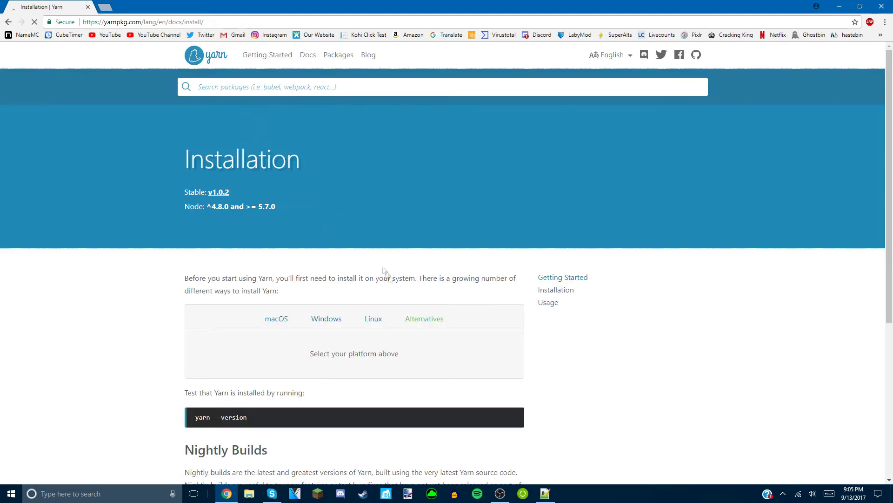
Download yarn-1.0.2.msi for Windows and launch it, showing the desktop
{"action": "scroll", "coordinate": [388, 279], "scroll_direction": "down", "scroll_amount": 6}
{"action": "left_click", "coordinate": [235, 184]}
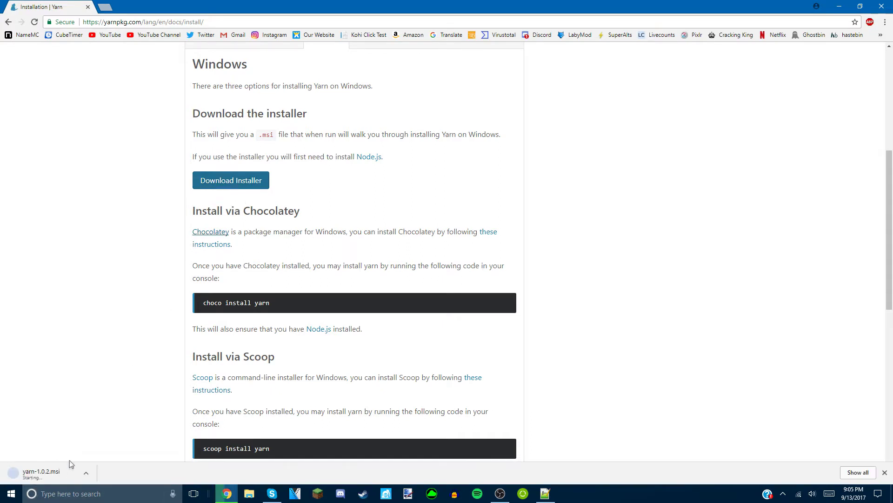
{"action": "left_click", "coordinate": [59, 472]}
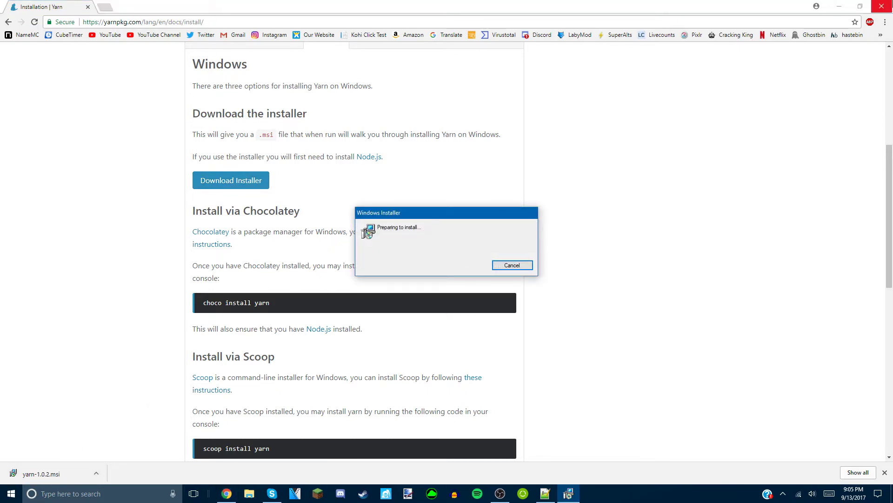
{"action": "key", "text": "super+d"}
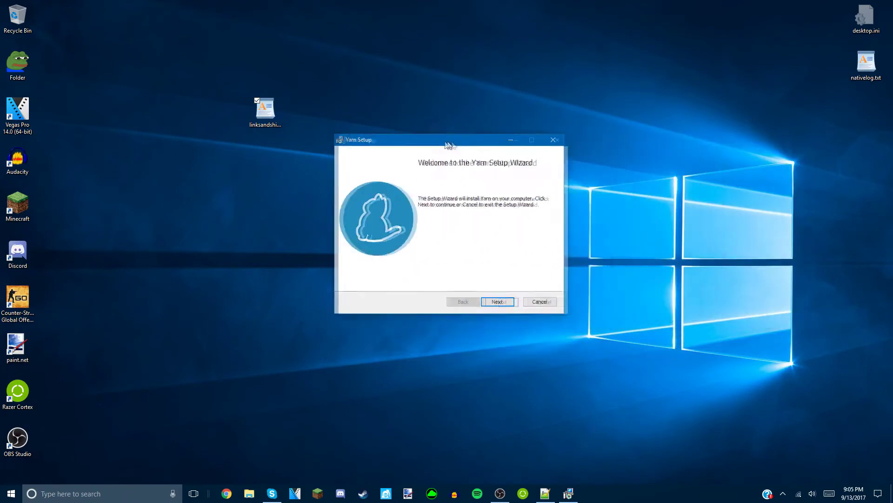
Install Yarn with the licence accepted and the default install folder, then finish
{"action": "left_click", "coordinate": [504, 307]}
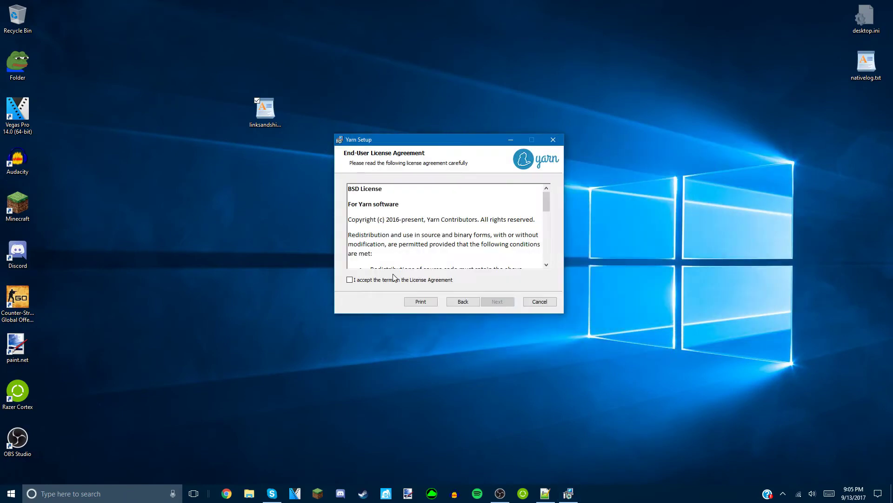
{"action": "left_click", "coordinate": [403, 280]}
{"action": "left_click", "coordinate": [496, 301]}
{"action": "left_click", "coordinate": [496, 302]}
{"action": "left_click", "coordinate": [495, 302]}
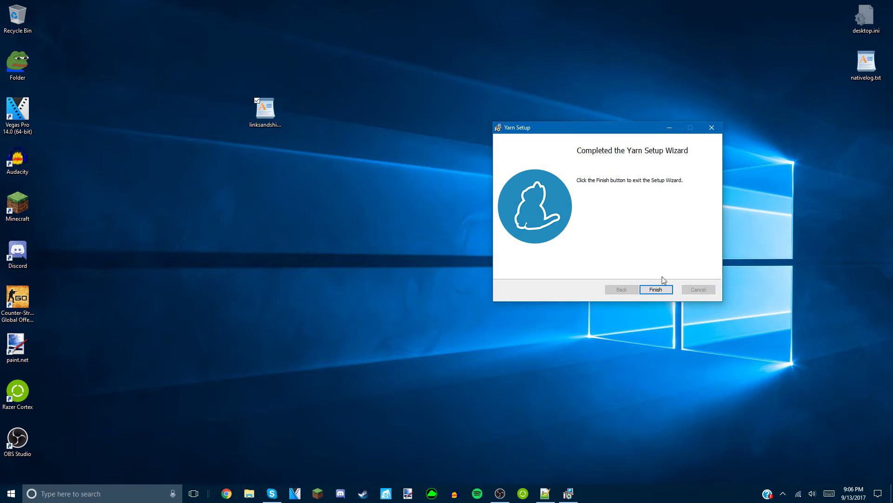
{"action": "left_click", "coordinate": [659, 290]}
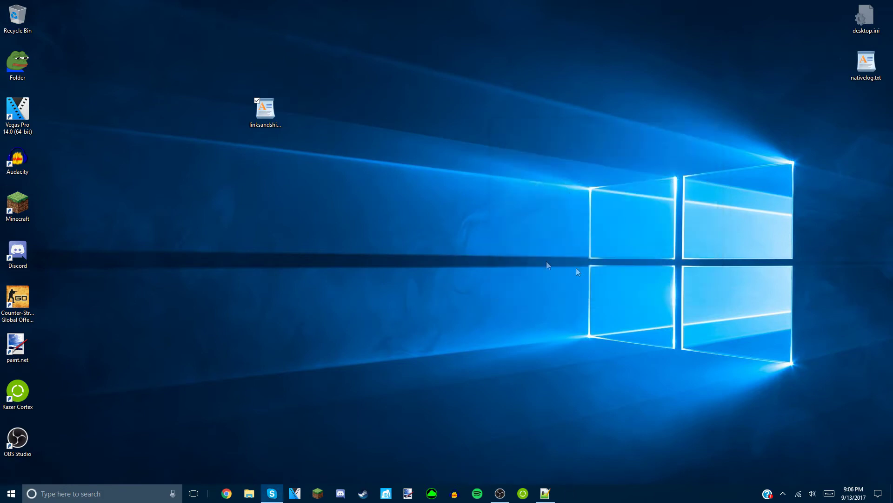
Take the git-scm.com/downloads address from linksandshit.txt and load it in Chrome
{"action": "key", "text": "Return"}
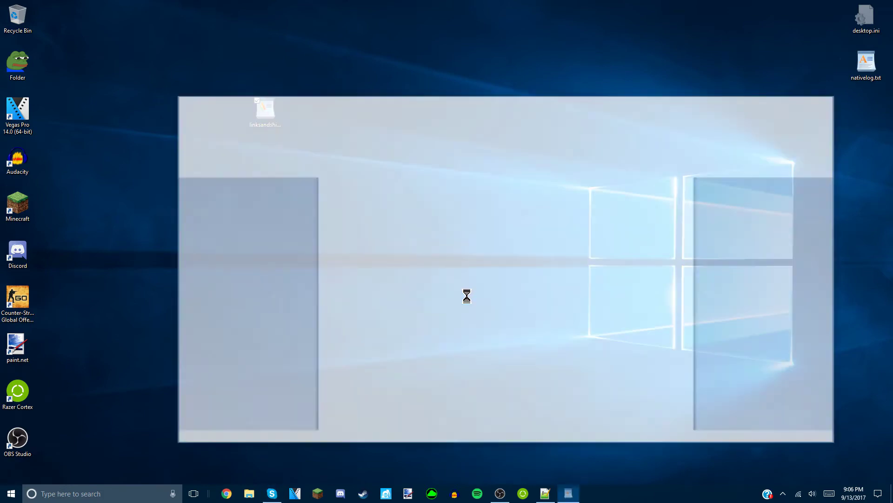
{"action": "left_click_drag", "start_coordinate": [503, 258], "coordinate": [374, 261]}
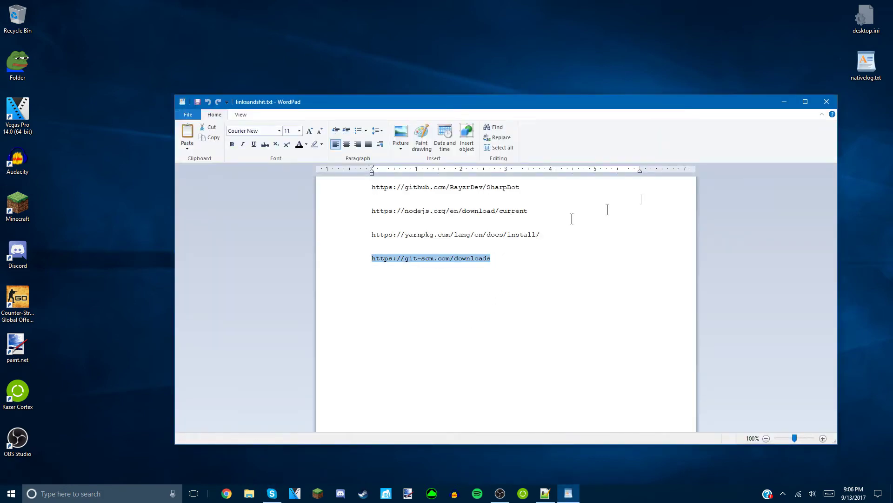
{"action": "left_click", "coordinate": [827, 102]}
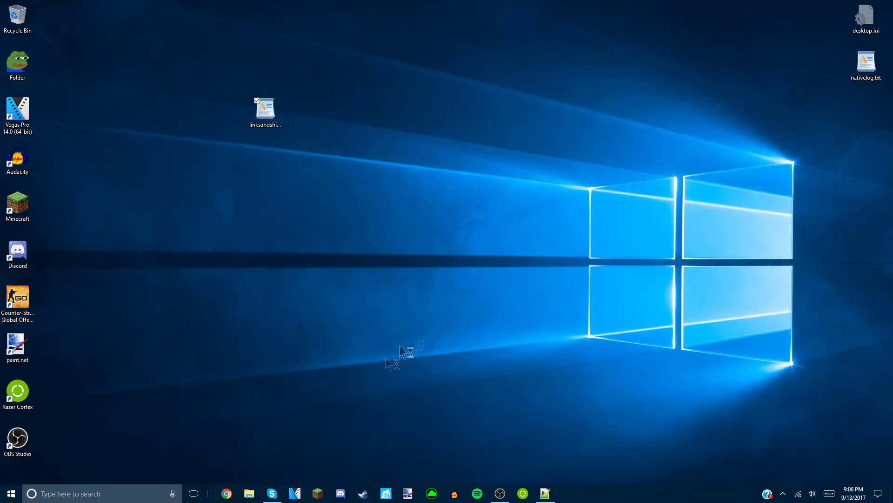
{"action": "key", "text": "ctrl+v"}
{"action": "key", "text": "Return"}
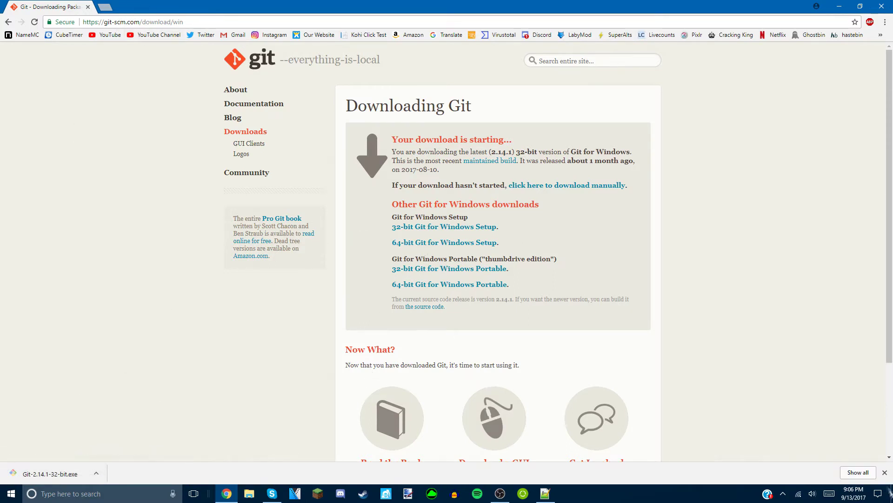
Check Chrome's downloads list, then download and launch the 64-bit Git 2.14.1 installer
{"action": "key", "text": "ctrl+j"}
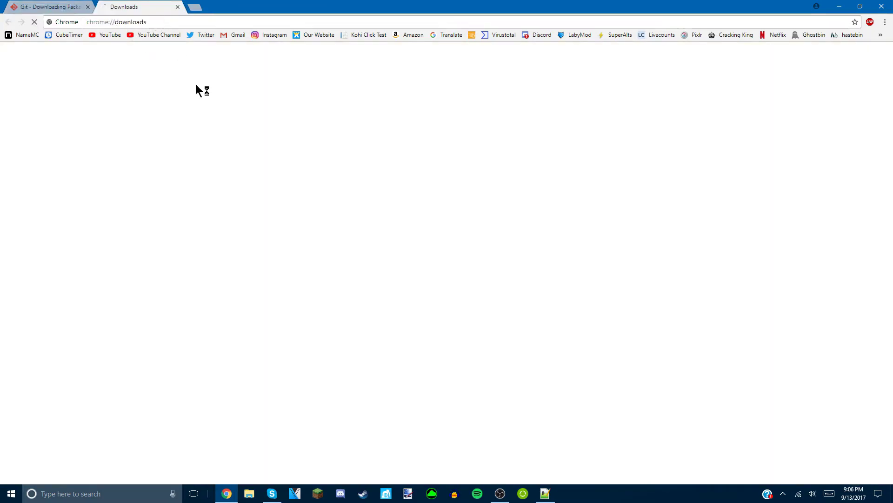
{"action": "scroll", "coordinate": [584, 114], "scroll_direction": "down", "scroll_amount": 5}
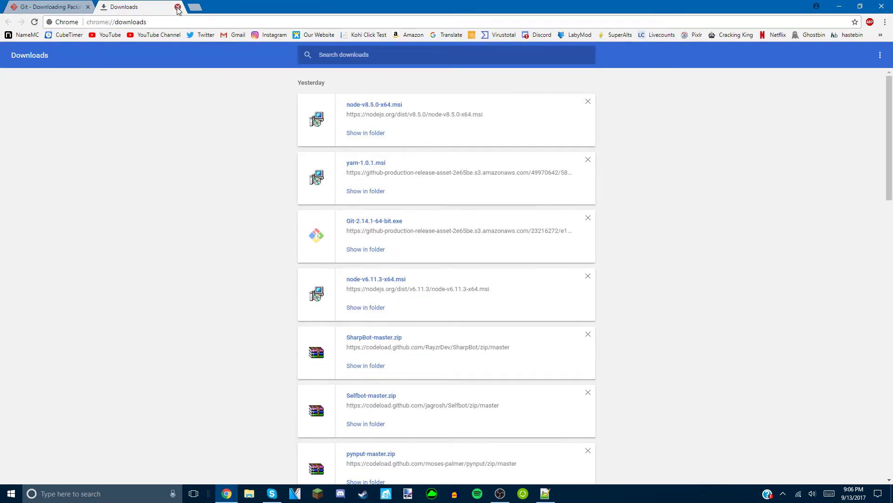
{"action": "left_click", "coordinate": [178, 6]}
{"action": "left_click", "coordinate": [444, 243]}
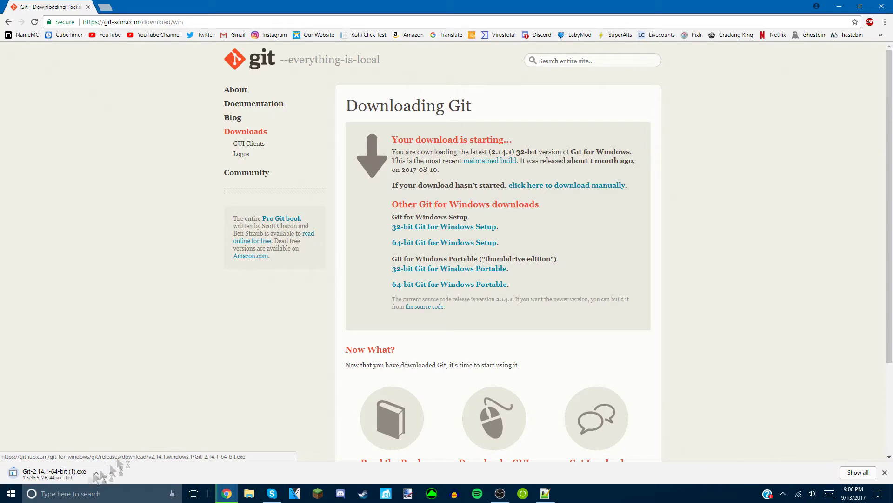
{"action": "left_click", "coordinate": [70, 474]}
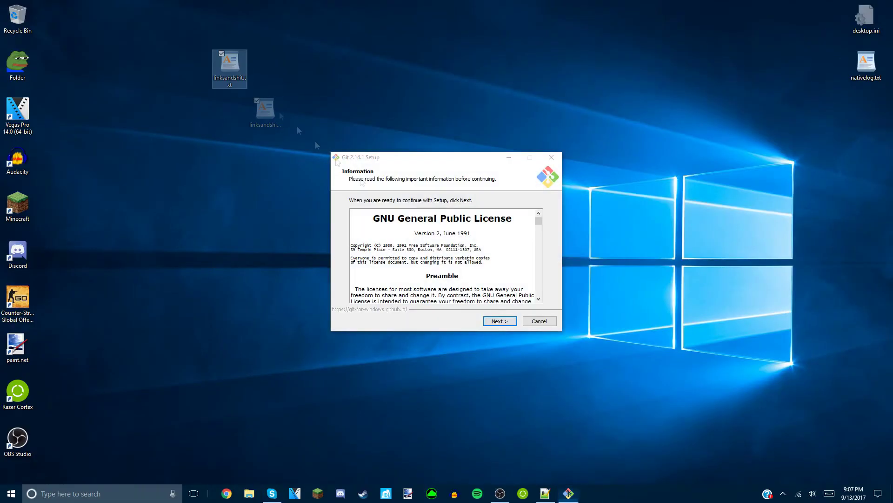
Accept the Git licence and keep every default option to start the Git installation
{"action": "left_click", "coordinate": [497, 322]}
{"action": "left_click", "coordinate": [496, 322]}
{"action": "left_click", "coordinate": [497, 322]}
{"action": "left_click", "coordinate": [496, 321]}
{"action": "left_click", "coordinate": [497, 321]}
{"action": "left_click", "coordinate": [497, 321]}
{"action": "left_click", "coordinate": [496, 321]}
{"action": "left_click", "coordinate": [495, 322]}
{"action": "left_click", "coordinate": [494, 321]}
Finish the Git setup and reposition the links file icon on the desktop
{"action": "left_click_drag", "start_coordinate": [430, 157], "coordinate": [677, 115]}
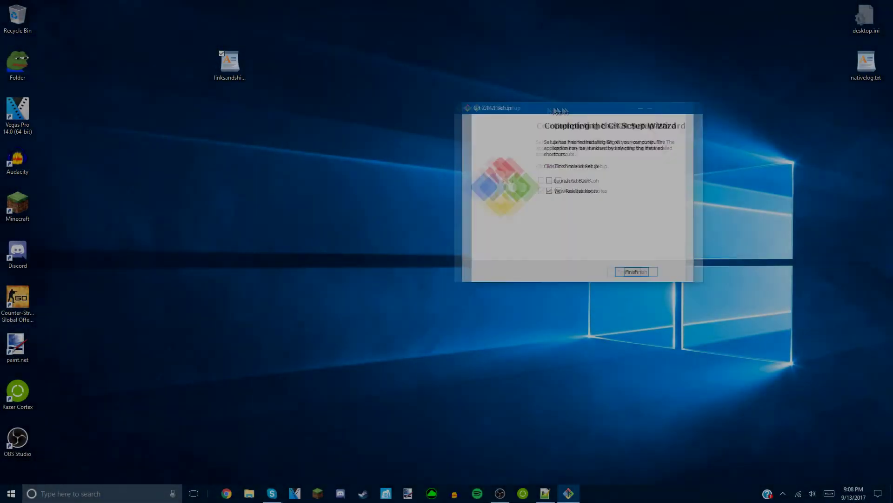
{"action": "left_click", "coordinate": [606, 268]}
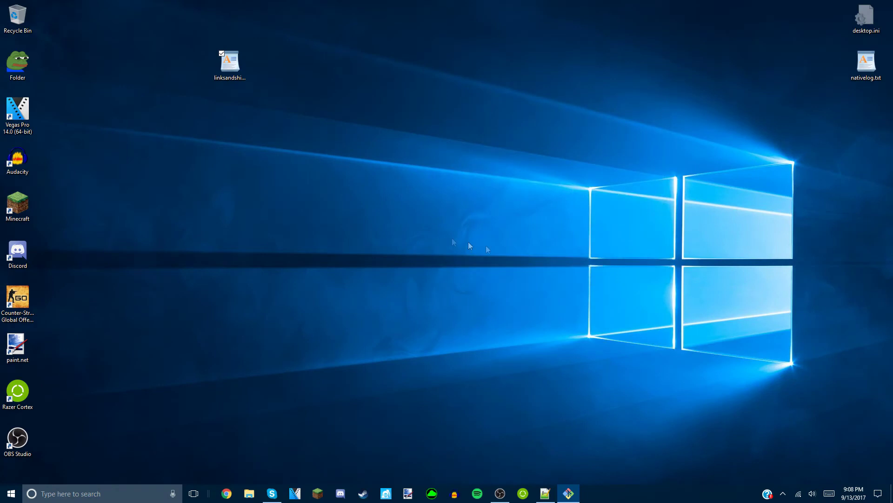
{"action": "left_click_drag", "start_coordinate": [244, 80], "coordinate": [479, 163]}
{"action": "left_click_drag", "start_coordinate": [375, 102], "coordinate": [325, 87]}
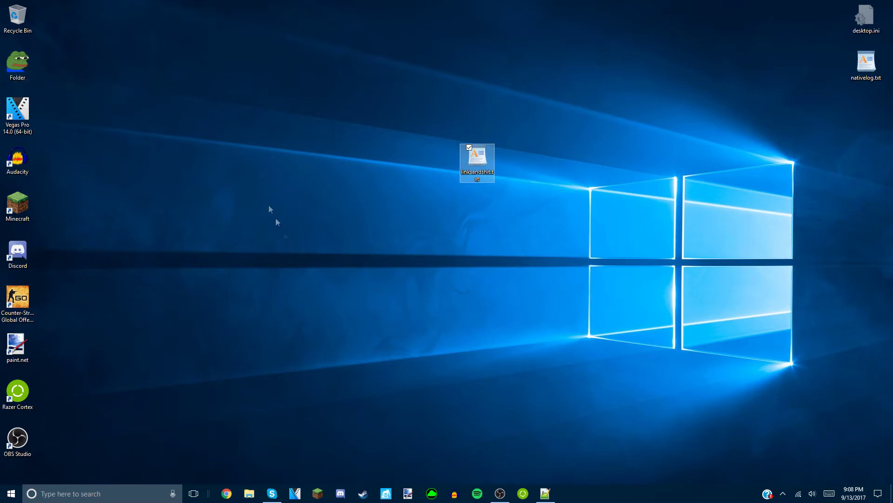
Search for 'cmd' and launch Command Prompt, moving its window right and down
{"action": "left_click", "coordinate": [90, 493]}
{"action": "type", "text": "cmd"}
{"action": "key", "text": "Return"}
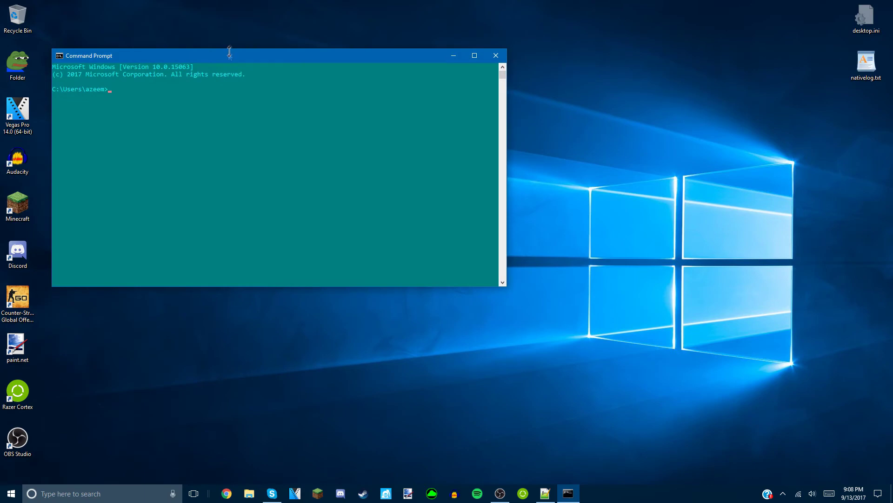
{"action": "left_click_drag", "start_coordinate": [227, 59], "coordinate": [332, 74]}
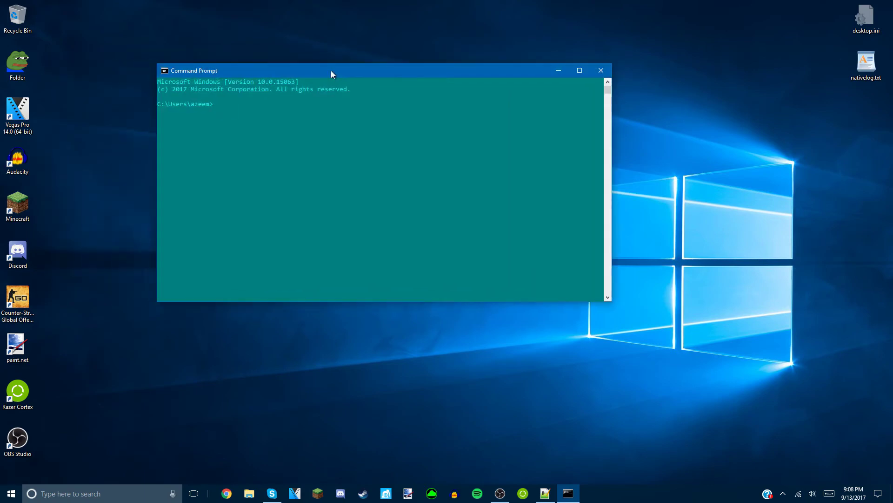
In the console Properties Colors settings, set Screen Background black and Screen Text white
{"action": "right_click", "coordinate": [297, 71]}
{"action": "left_click", "coordinate": [340, 163]}
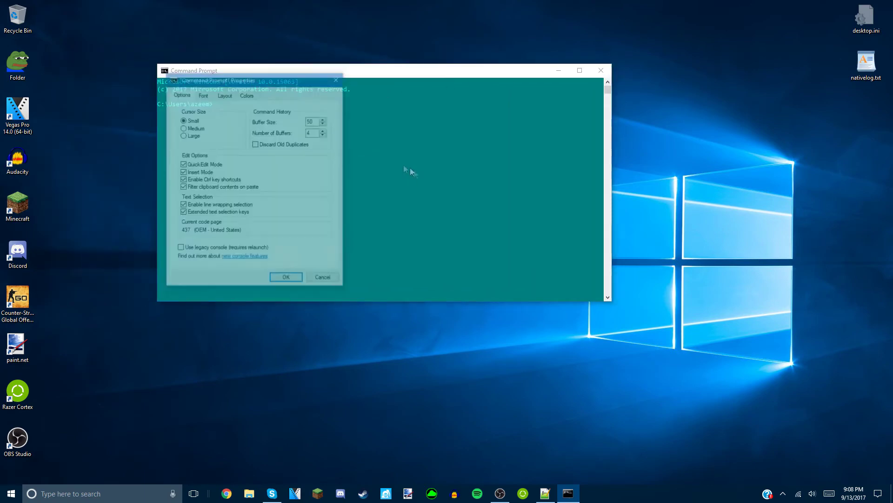
{"action": "left_click_drag", "start_coordinate": [242, 84], "coordinate": [295, 87]}
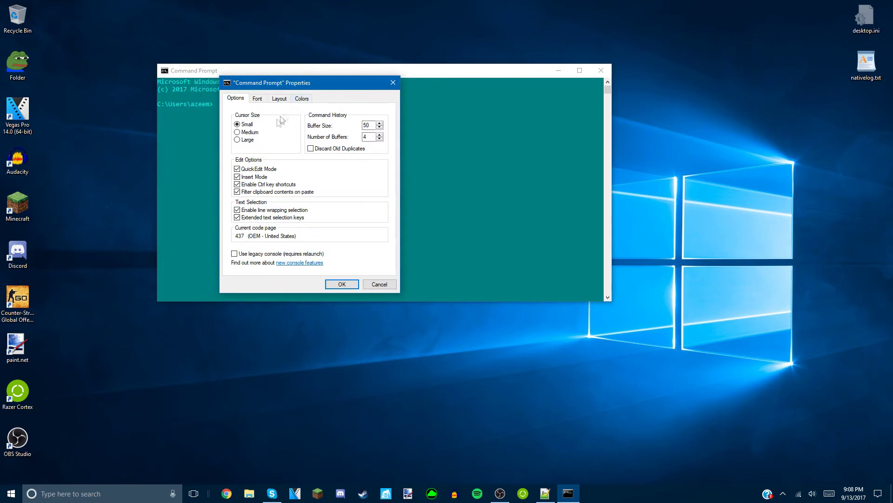
{"action": "left_click", "coordinate": [301, 99]}
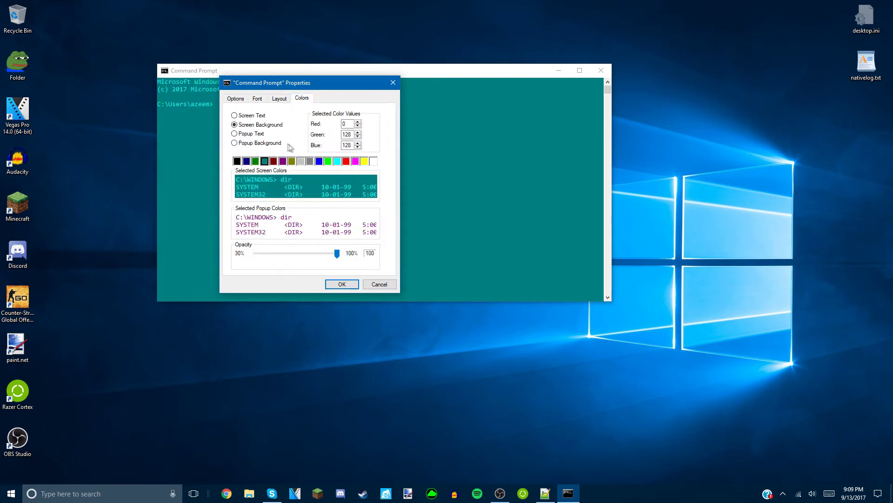
{"action": "left_click", "coordinate": [237, 161]}
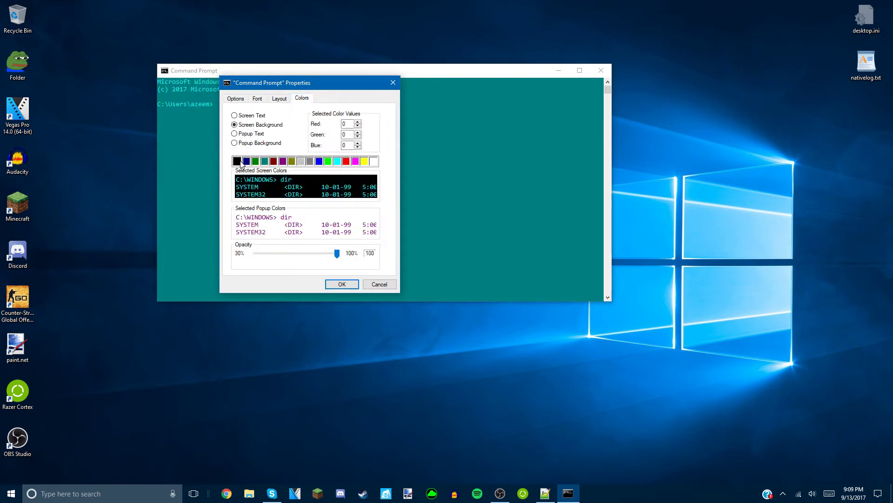
{"action": "left_click", "coordinate": [244, 119]}
{"action": "left_click", "coordinate": [374, 162]}
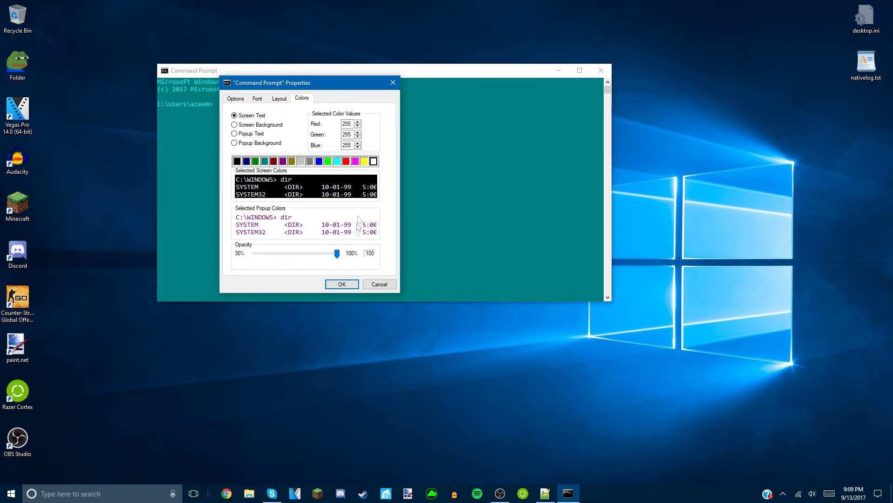
{"action": "left_click", "coordinate": [345, 283]}
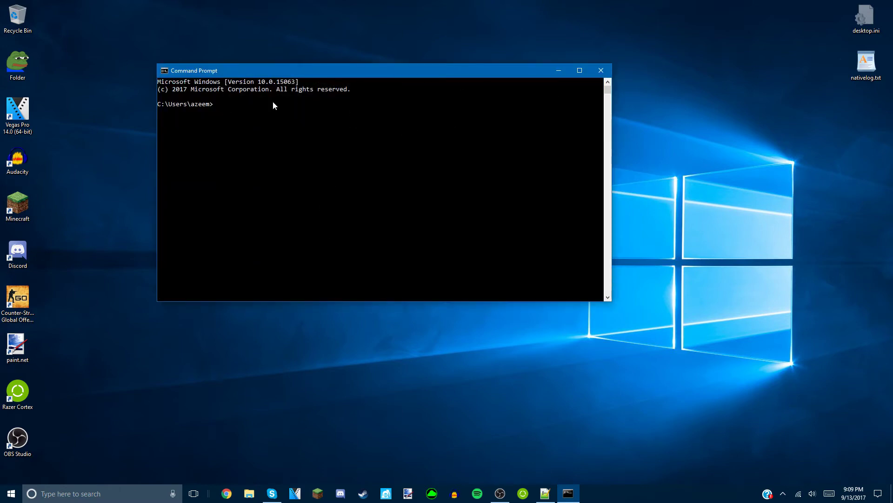
Change the console directory to Desktop/Folder
{"action": "type", "text": "cd Desktop"}
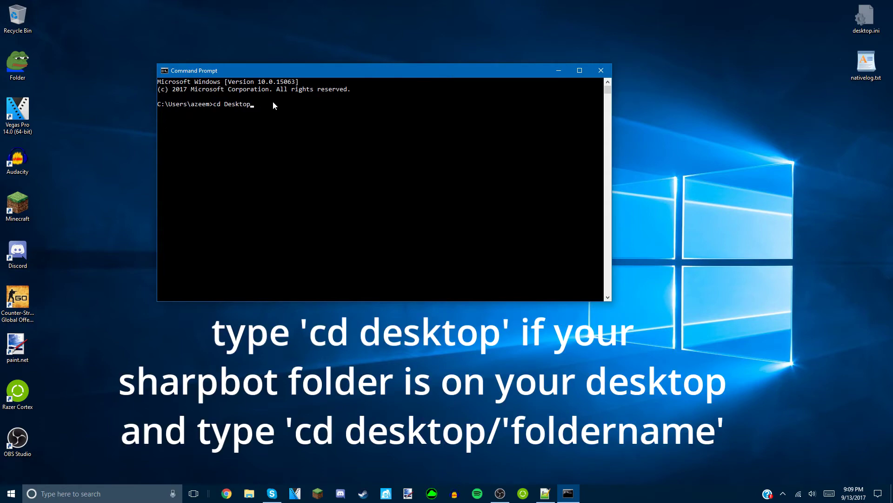
{"action": "type", "text": "der"}
{"action": "key", "text": "Return"}
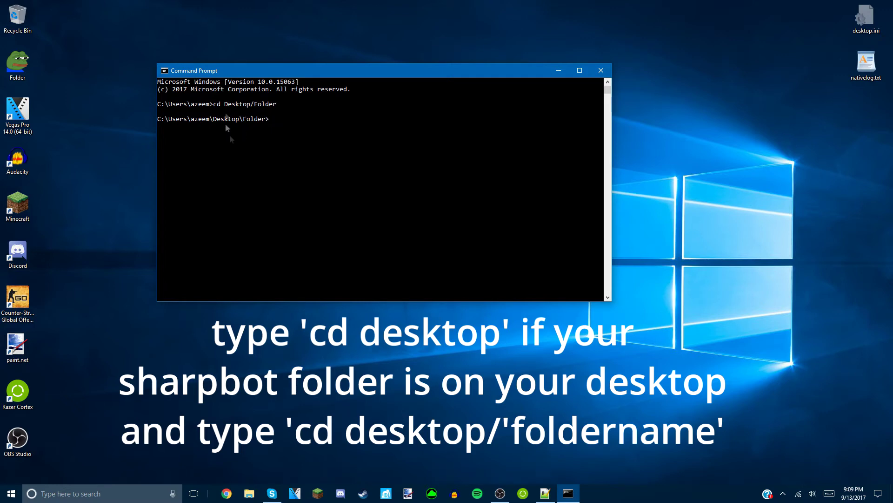
Try twice to enter the Sharpbot folder with cd Sharpbot
{"action": "type", "text": "cd"}
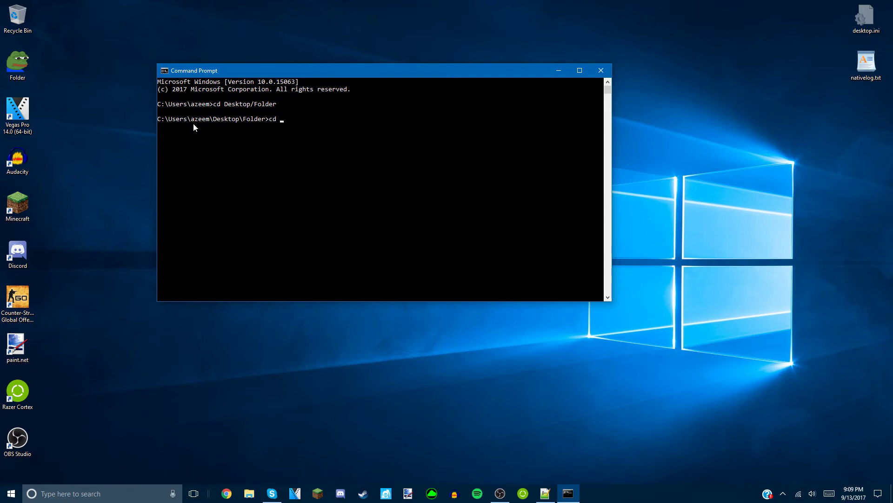
{"action": "type", "text": " Sharpbot"}
{"action": "key", "text": "Return"}
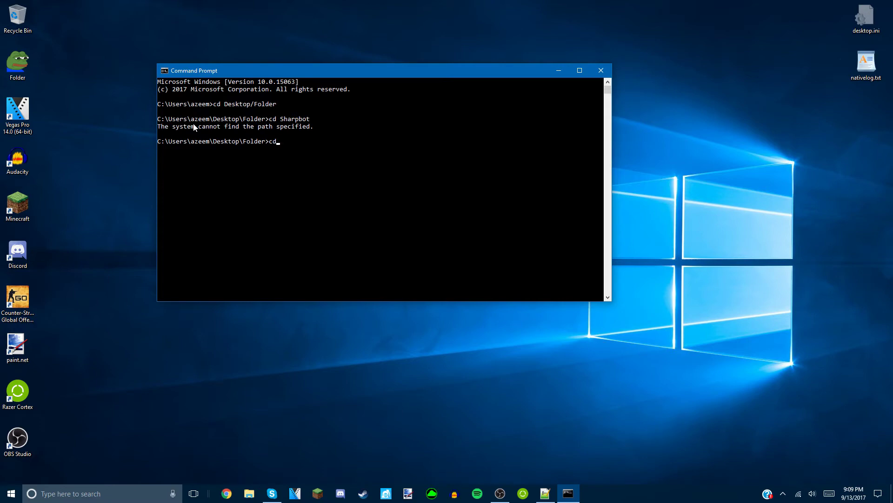
{"action": "key", "text": "Return"}
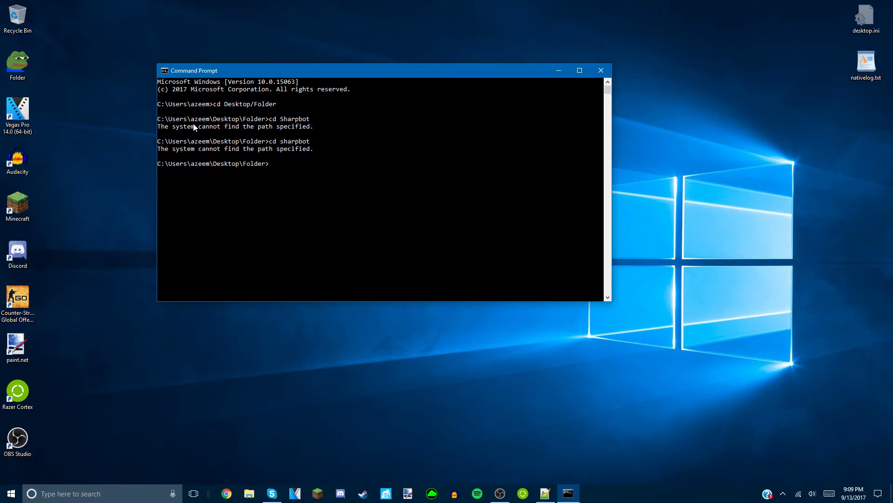
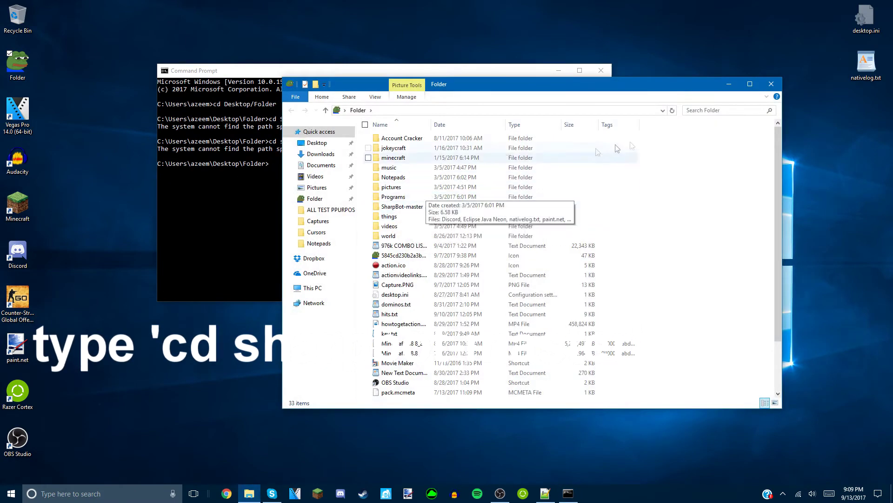
Check the SharpBot-master folder's contents in File Explorer, then close Explorer
{"action": "double_click", "coordinate": [432, 206]}
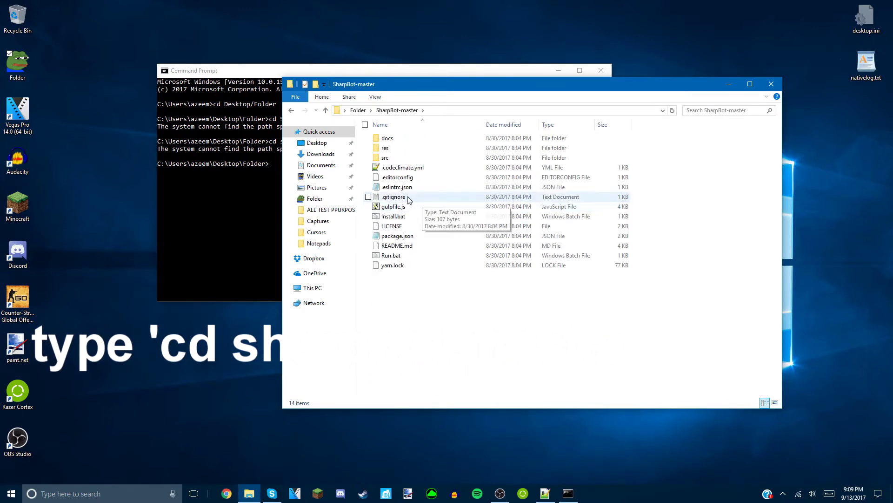
{"action": "left_click", "coordinate": [291, 110]}
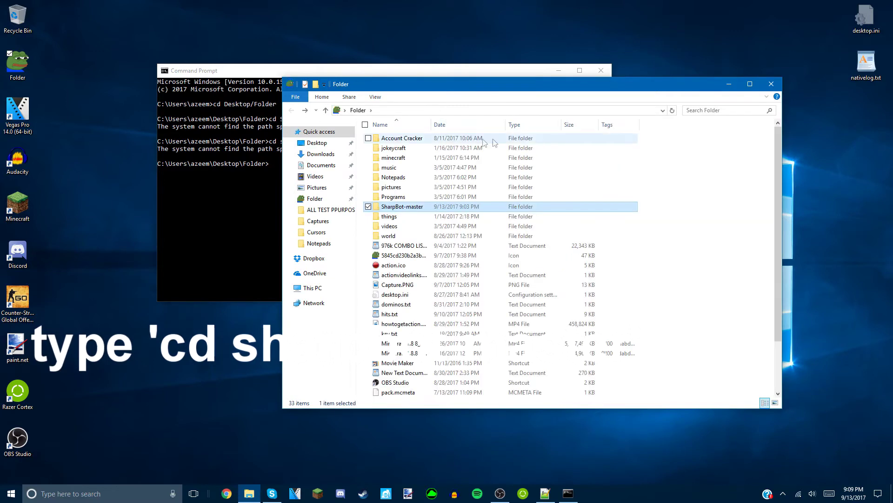
{"action": "left_click", "coordinate": [768, 84]}
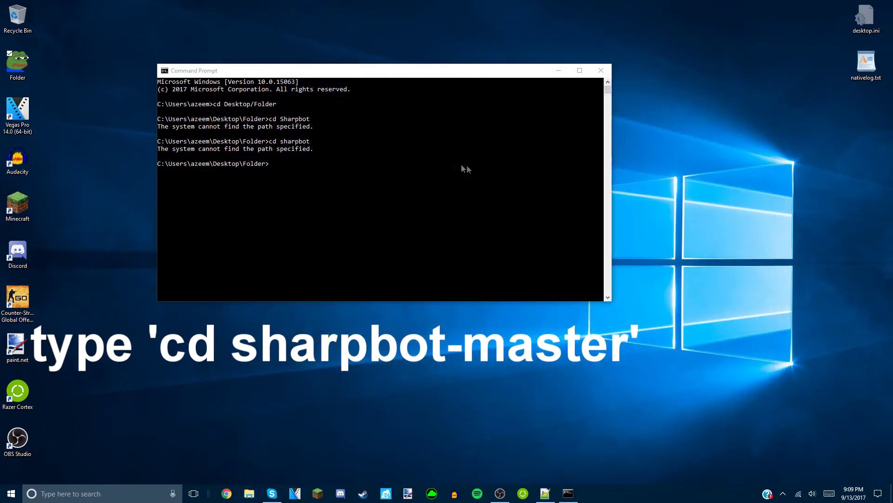
Change the Command Prompt directory into SharpBot-master with cd sharpbot-master
{"action": "left_click", "coordinate": [329, 81]}
{"action": "type", "text": "s"}
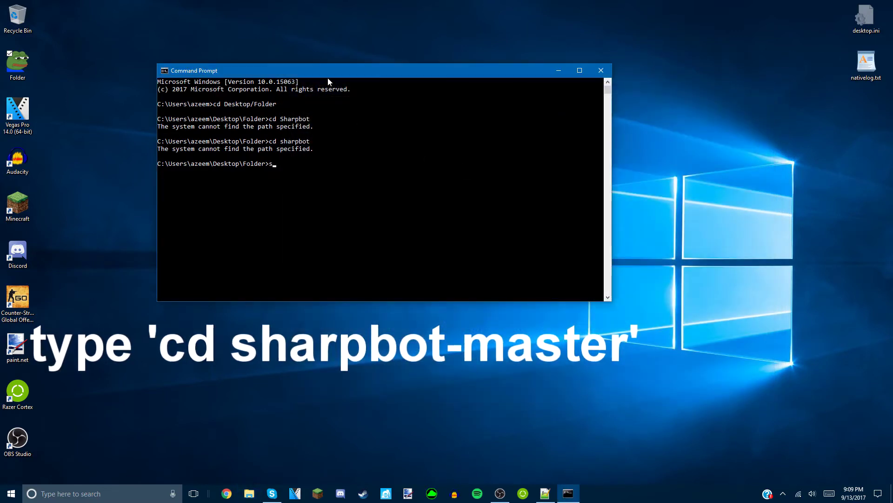
{"action": "type", "text": "harpbot"}
{"action": "key", "text": "BackSpace"}
{"action": "key", "text": "BackSpace"}
{"action": "key", "text": "BackSpace"}
{"action": "key", "text": "BackSpace"}
{"action": "key", "text": "BackSpace"}
{"action": "key", "text": "BackSpace"}
{"action": "key", "text": "BackSpace"}
{"action": "key", "text": "BackSpace"}
{"action": "type", "text": "cd sharbot"}
{"action": "key", "text": "BackSpace"}
{"action": "key", "text": "BackSpace"}
{"action": "key", "text": "BackSpace"}
{"action": "type", "text": "pbot-master"}
{"action": "key", "text": "Return"}
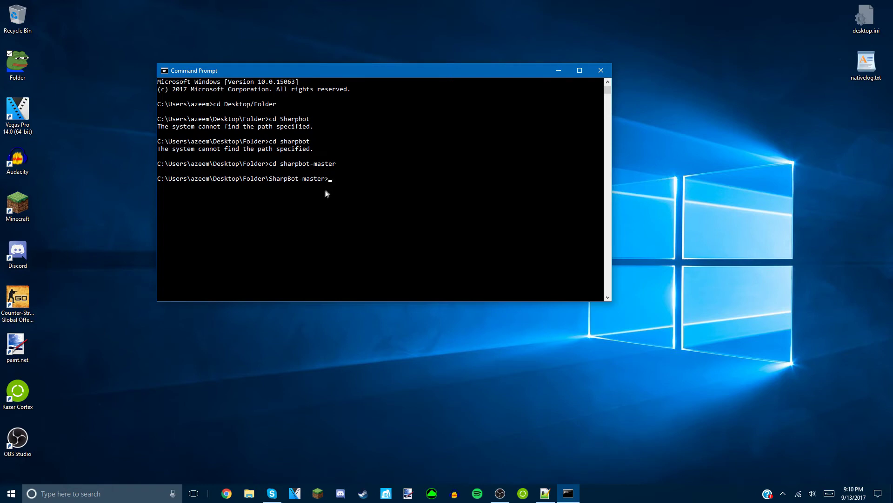
Run yarn install (finishes in 42.55s), then launch the bot with yarn start
{"action": "type", "text": "yarn install"}
{"action": "key", "text": "Return"}
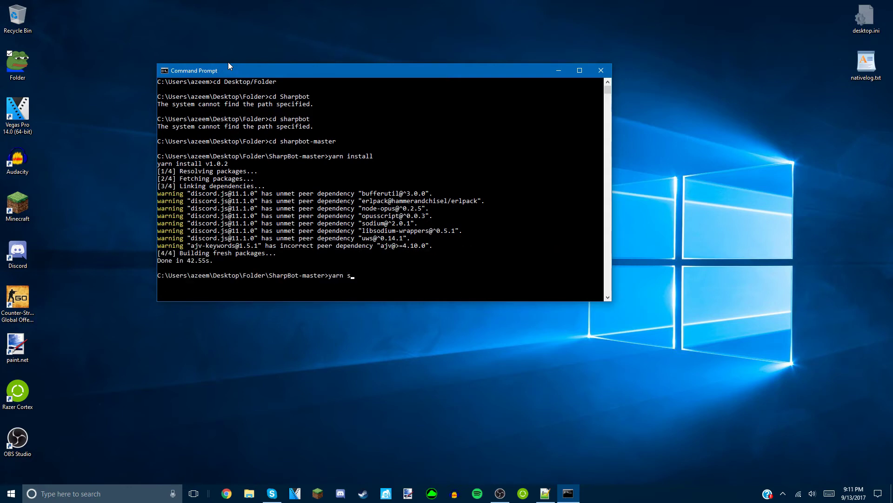
{"action": "type", "text": "start"}
{"action": "key", "text": "Return"}
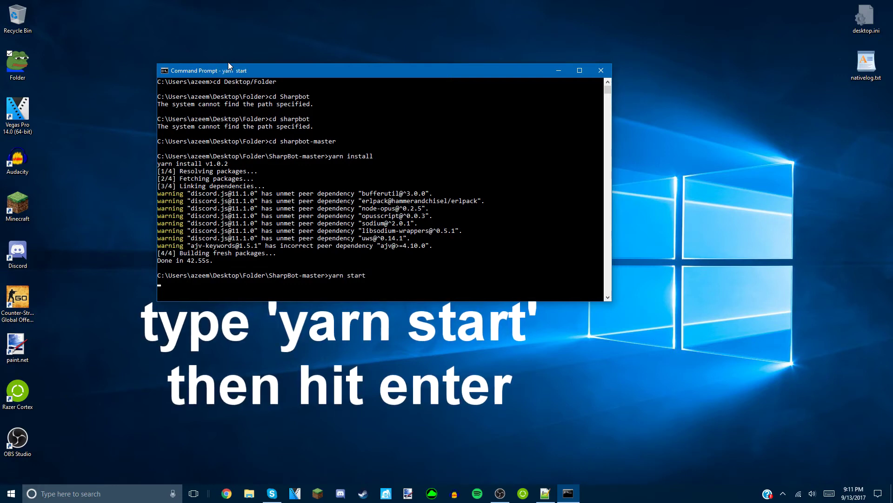